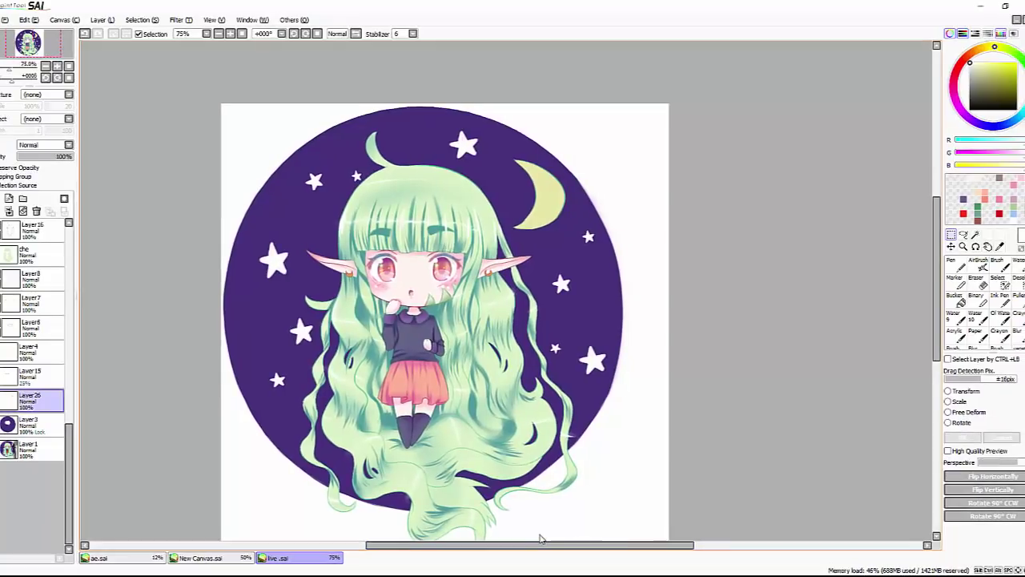
Rename the star layer as ETOILU and the empty layer above it as GLOWING
double_click(44, 406)
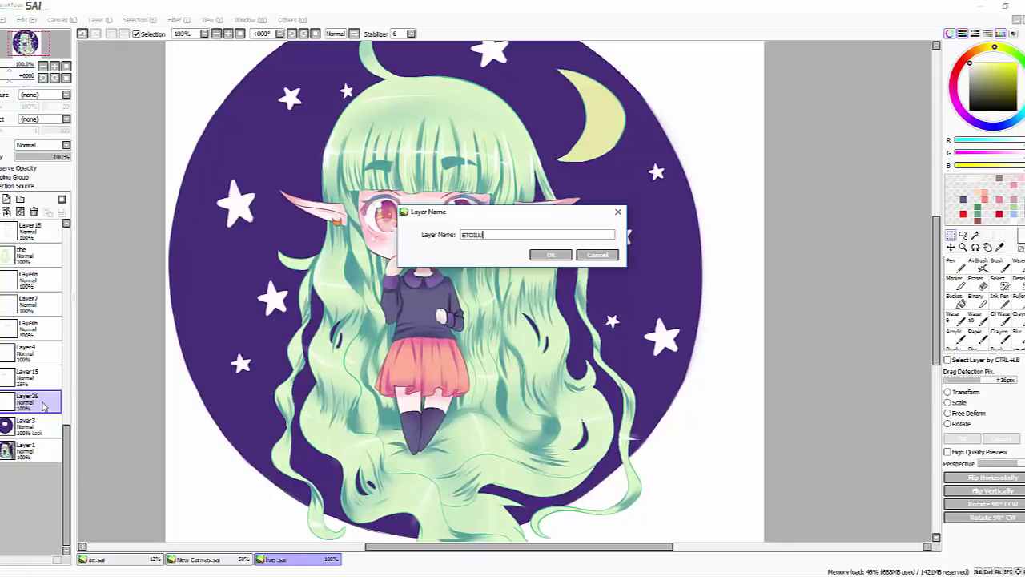
key("Return")
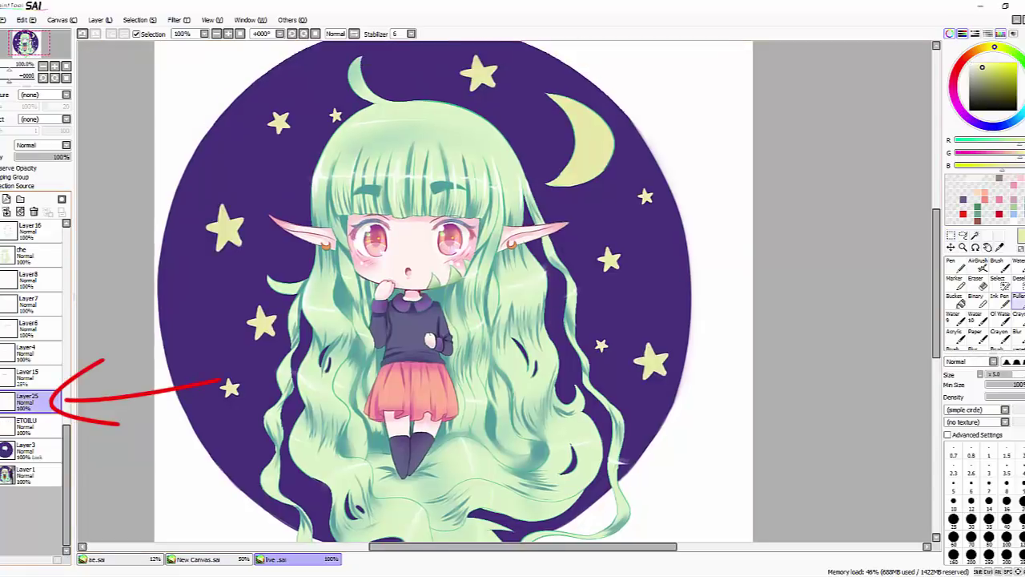
double_click(40, 401)
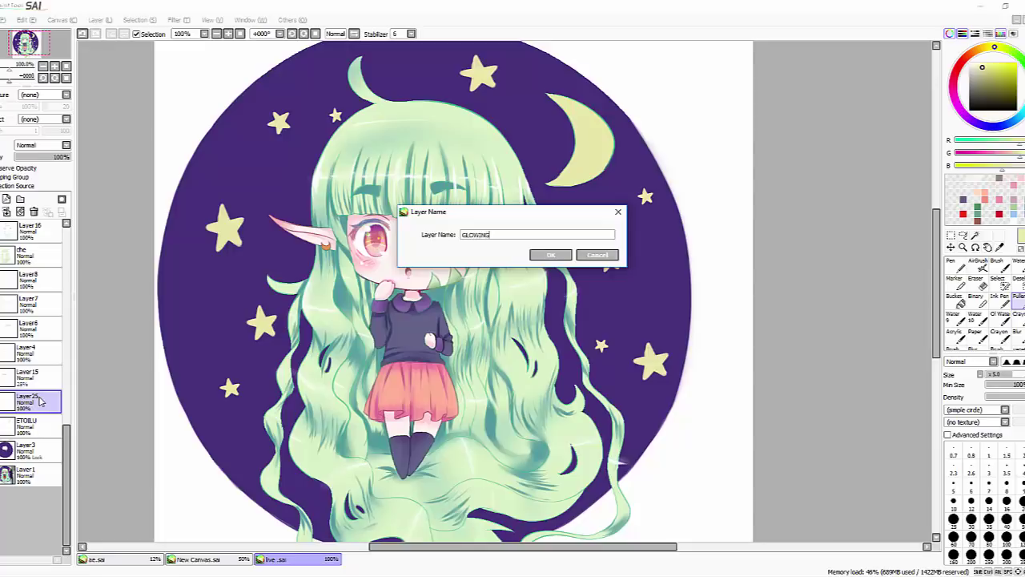
key("Return")
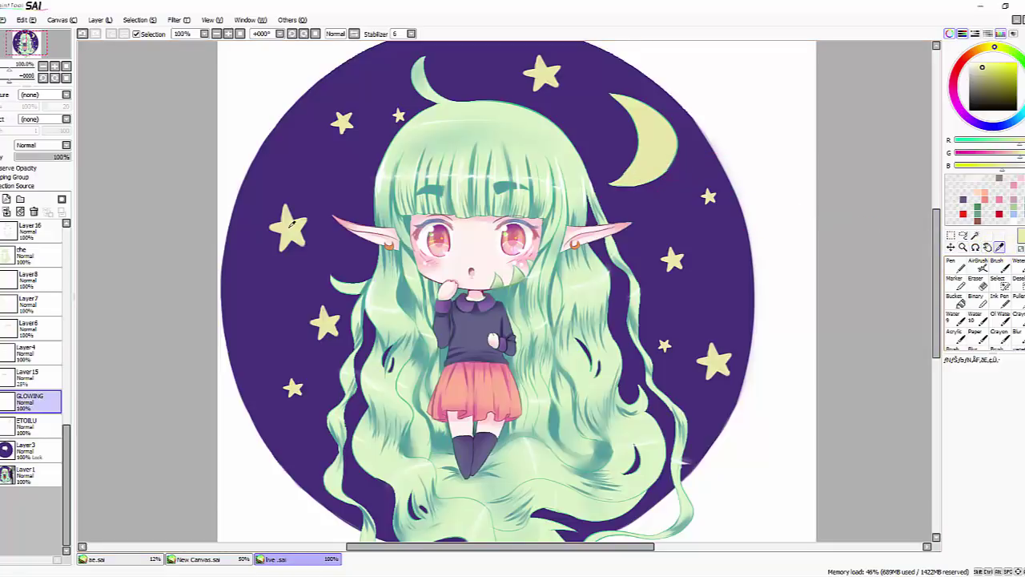
Airbrush a soft pale-yellow glow around the stars on the left side of the night circle
left_click(982, 269)
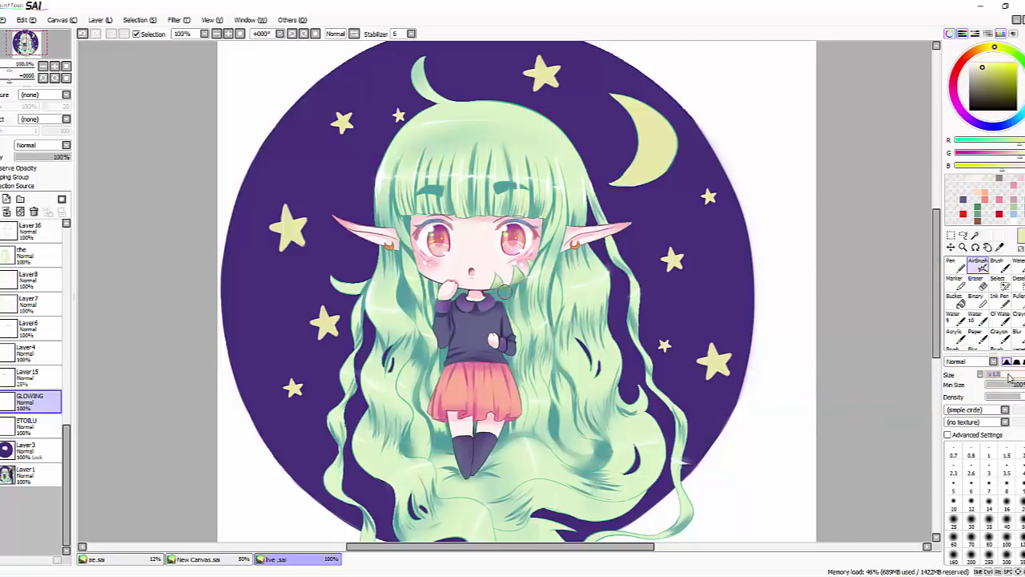
key("ctrl+plus")
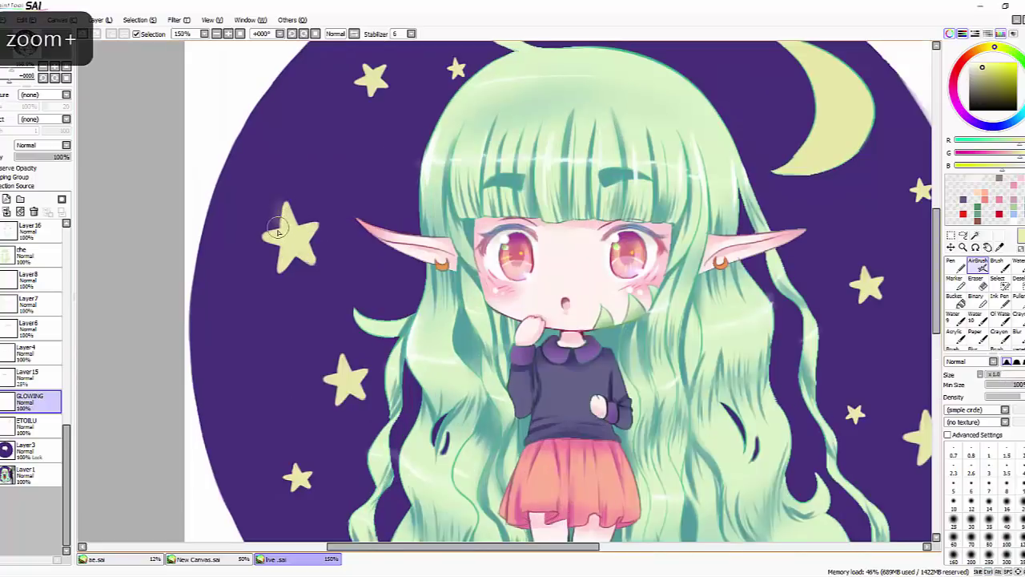
mouse_move(280, 201)
left_mouse_down()
mouse_move(297, 229)
mouse_move(292, 208)
mouse_move(298, 229)
mouse_move(294, 213)
mouse_move(303, 228)
mouse_move(322, 223)
mouse_move(298, 224)
mouse_move(320, 224)
mouse_move(303, 238)
mouse_move(318, 225)
mouse_move(315, 267)
mouse_move(293, 252)
mouse_move(308, 263)
mouse_move(291, 257)
mouse_move(279, 273)
mouse_move(296, 255)
mouse_move(282, 273)
mouse_move(274, 229)
left_mouse_up()
mouse_move(338, 375)
left_mouse_down()
mouse_move(357, 362)
mouse_move(330, 383)
left_mouse_up()
left_click_drag(475, 317, 530, 255)
left_click_drag(346, 418, 365, 425)
left_click_drag(393, 387, 411, 504)
mouse_move(439, 136)
left_mouse_down()
mouse_move(455, 127)
mouse_move(337, 126)
left_mouse_up()
left_click_drag(407, 119, 420, 130)
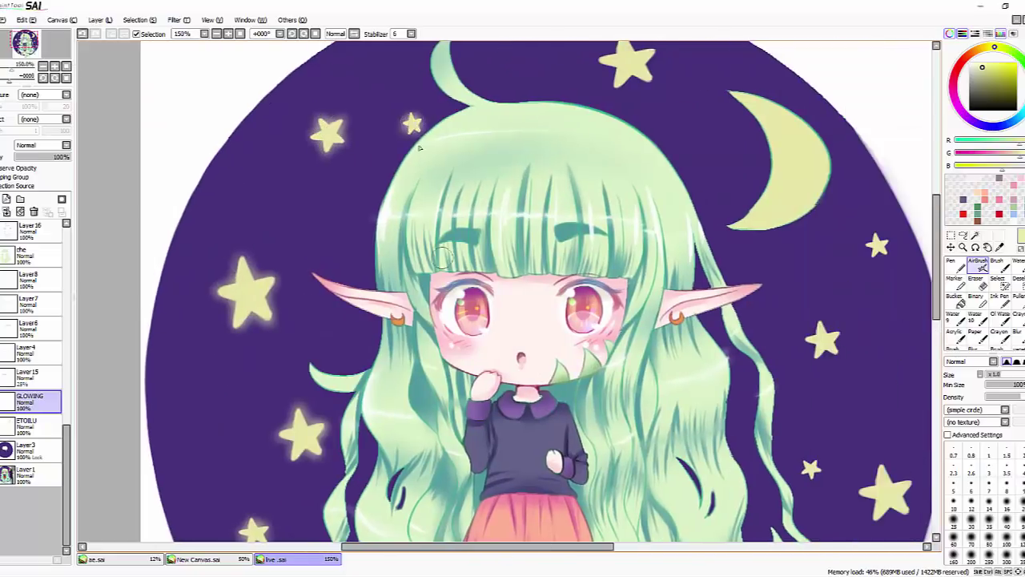
Airbrush the same pale-yellow glow around the top star and along the edges of the crescent moon
left_click_drag(625, 128, 433, 181)
left_click_drag(450, 135, 423, 131)
mouse_move(417, 121)
left_mouse_down()
mouse_move(433, 87)
mouse_move(623, 215)
mouse_move(471, 140)
left_mouse_up()
left_click_drag(547, 152, 577, 215)
key("ctrl+z")
mouse_move(546, 274)
left_mouse_down()
mouse_move(579, 176)
mouse_move(623, 241)
mouse_move(556, 286)
left_mouse_up()
key("ctrl+minus")
key("ctrl+plus")
left_click_drag(617, 223, 540, 246)
Airbrush the pale-yellow glow around the stars on the right side of the night circle
left_click_drag(624, 340, 647, 359)
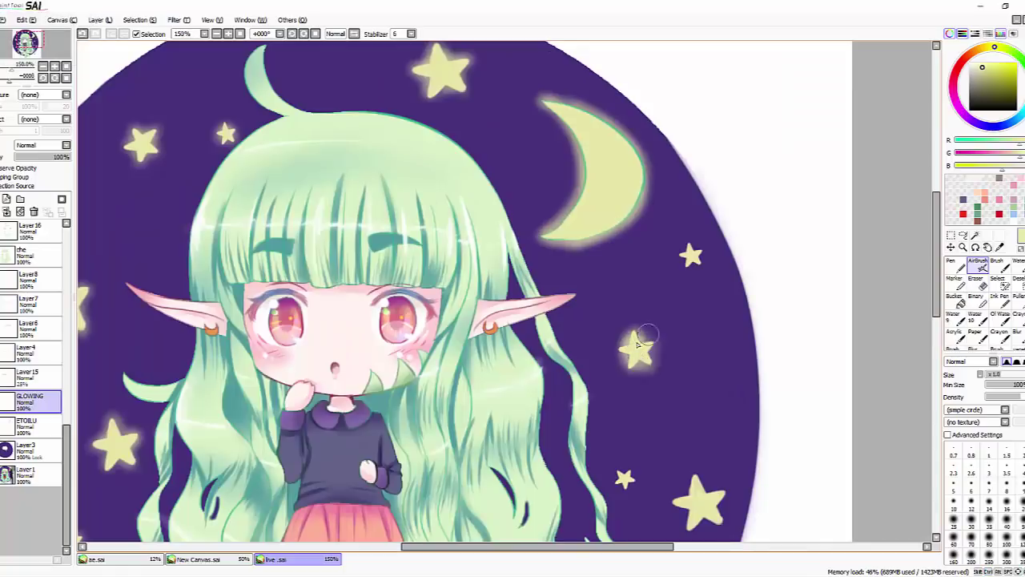
left_click_drag(682, 240, 694, 260)
left_click_drag(677, 345, 675, 198)
left_click_drag(621, 324, 631, 333)
left_click_drag(688, 337, 711, 364)
Add a new layer above GLOWING and paint small white Brush dots between the right-hand stars
key("ctrl+minus")
key("ctrl+minus")
key("ctrl+shift+n")
left_click(1001, 270)
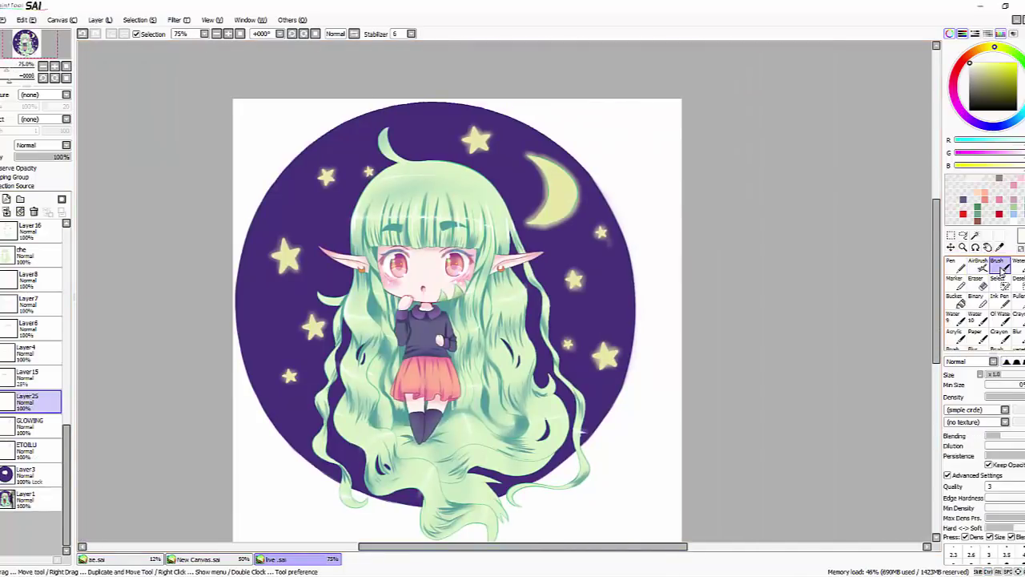
key("ctrl+plus")
key("ctrl+plus")
left_click(557, 252)
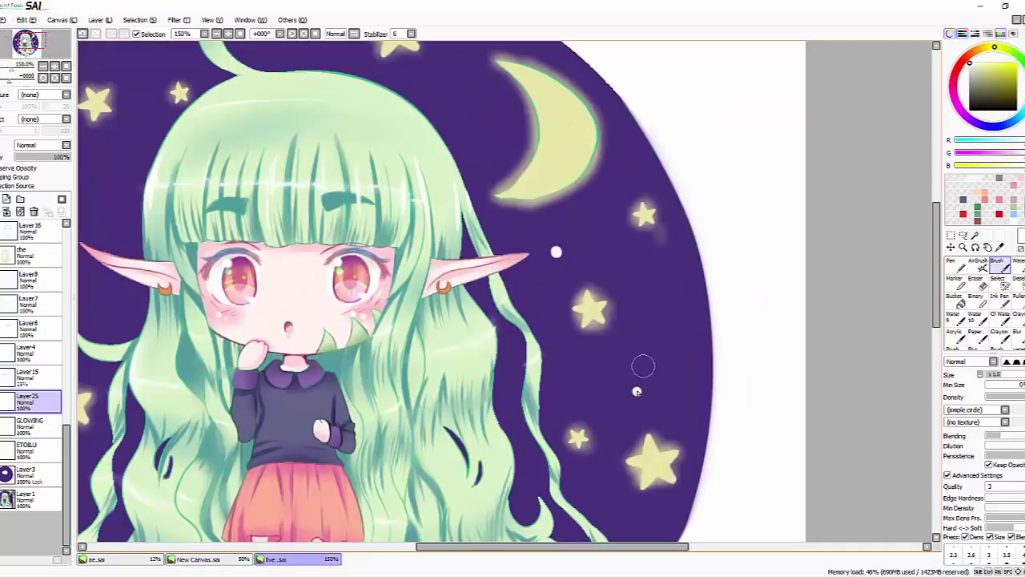
left_click(671, 315)
Surround the three right-hand white dots with a soft white AirBrush glow at brush size 14
left_click(984, 267)
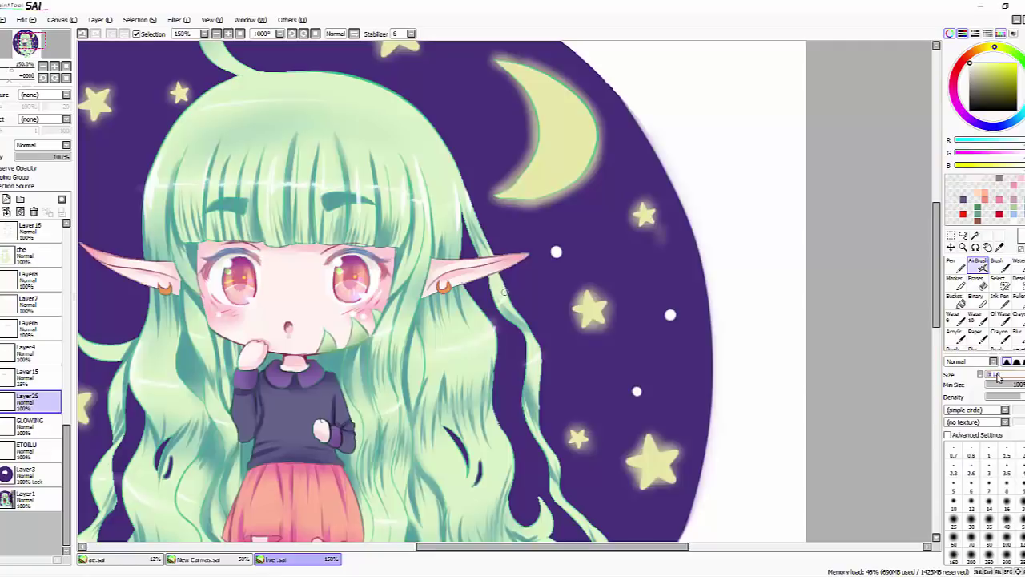
left_click_drag(997, 378, 995, 376)
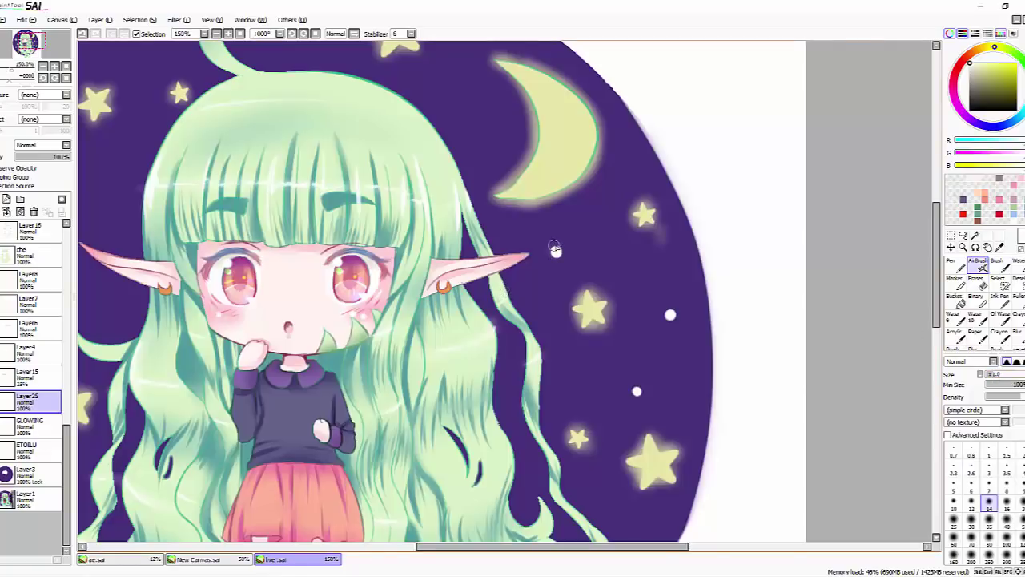
left_click(671, 314)
left_click_drag(637, 390, 613, 419)
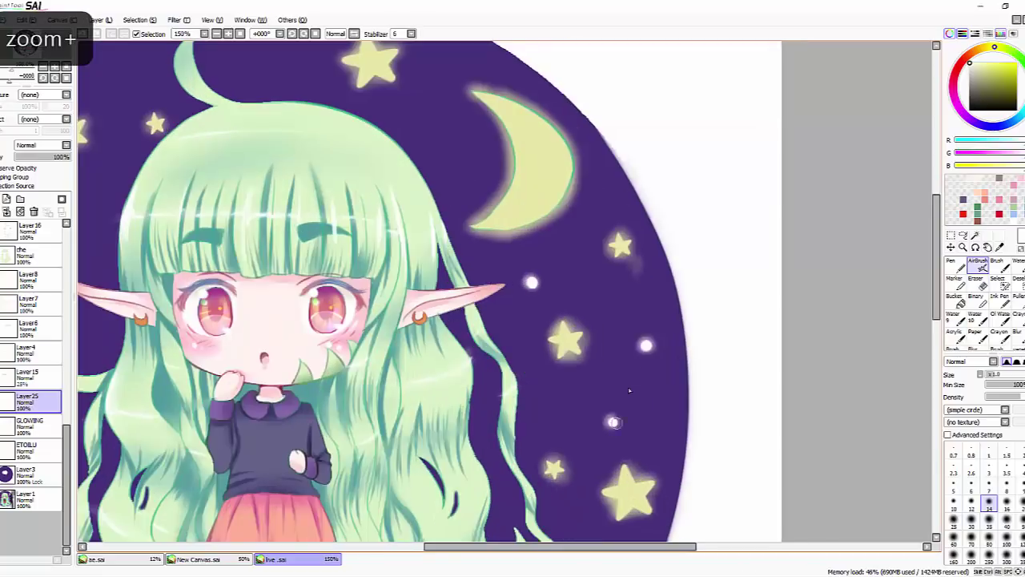
key("ctrl+z")
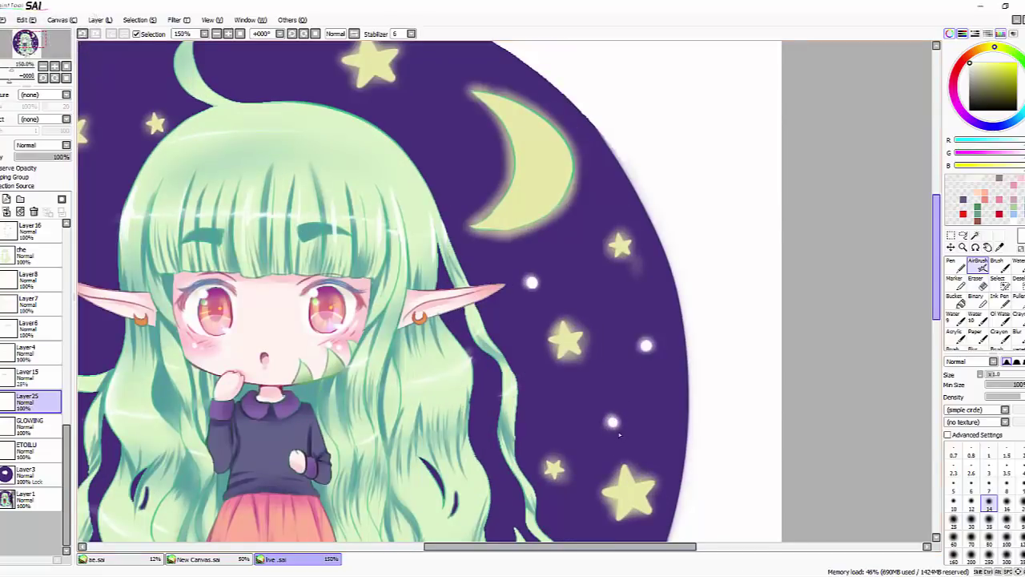
left_click_drag(641, 340, 650, 344)
key("minus")
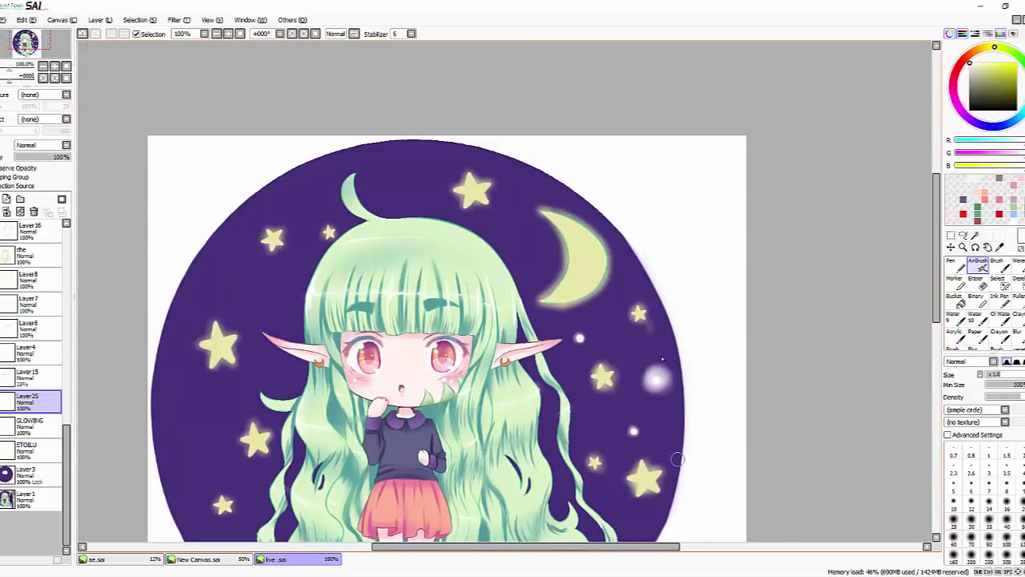
key("ctrl+z")
key("plus")
key("plus")
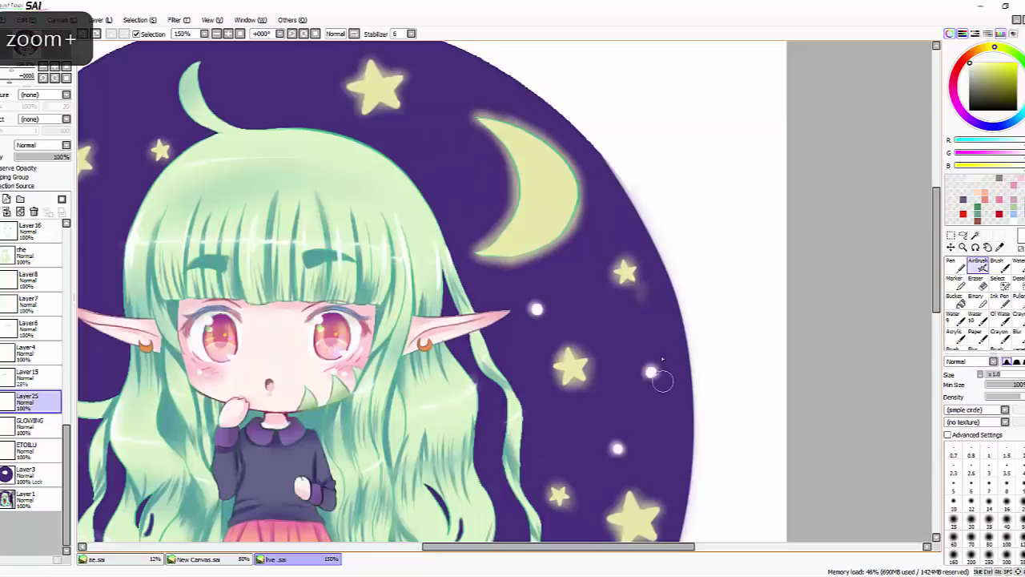
Airbrush a white glow along the left outline of the green hair, following the strands down to the bottom
key("minus")
key("minus")
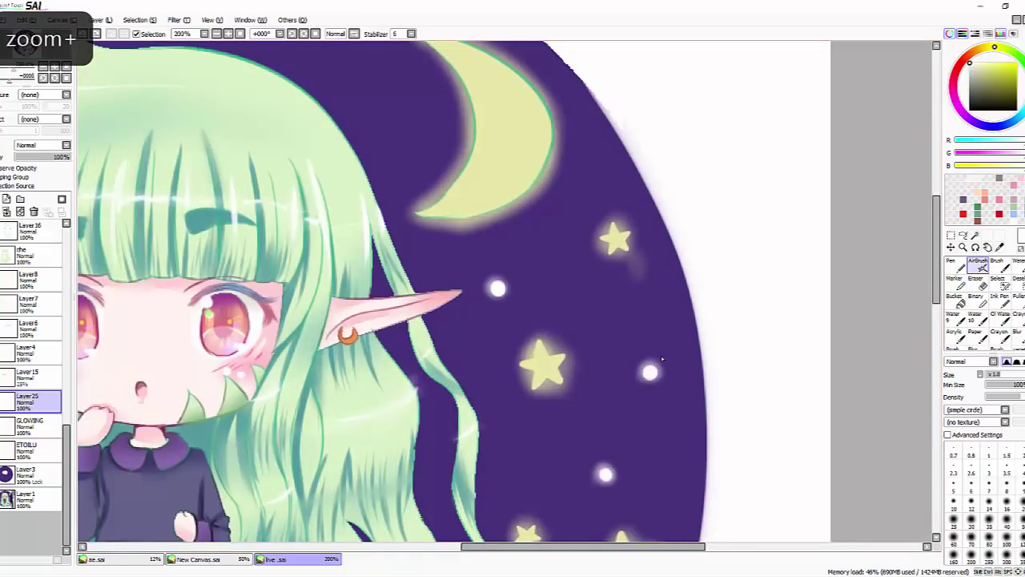
mouse_move(384, 192)
left_mouse_down()
mouse_move(353, 188)
mouse_move(344, 211)
mouse_move(377, 195)
mouse_move(321, 254)
mouse_move(287, 374)
left_mouse_up()
scroll(285, 374, "down", 2)
mouse_move(292, 298)
left_mouse_down()
mouse_move(276, 424)
mouse_move(284, 525)
mouse_move(280, 484)
mouse_move(307, 535)
left_mouse_up()
left_click_drag(310, 316, 310, 484)
scroll(314, 484, "down", 2)
mouse_move(322, 405)
left_mouse_down()
mouse_move(340, 463)
mouse_move(380, 466)
mouse_move(416, 513)
left_mouse_up()
scroll(417, 512, "up", 2)
Airbrush the white glow along the right outline of the hair and its loose strands
mouse_move(448, 100)
left_mouse_down()
mouse_move(513, 152)
mouse_move(581, 317)
mouse_move(629, 480)
left_mouse_up()
mouse_move(530, 210)
left_mouse_down()
mouse_move(565, 400)
mouse_move(604, 453)
left_mouse_up()
scroll(605, 452, "down", 2)
mouse_move(561, 376)
left_mouse_down()
mouse_move(593, 424)
mouse_move(529, 399)
left_mouse_up()
left_click_drag(576, 358, 568, 381)
left_click_drag(517, 250, 535, 282)
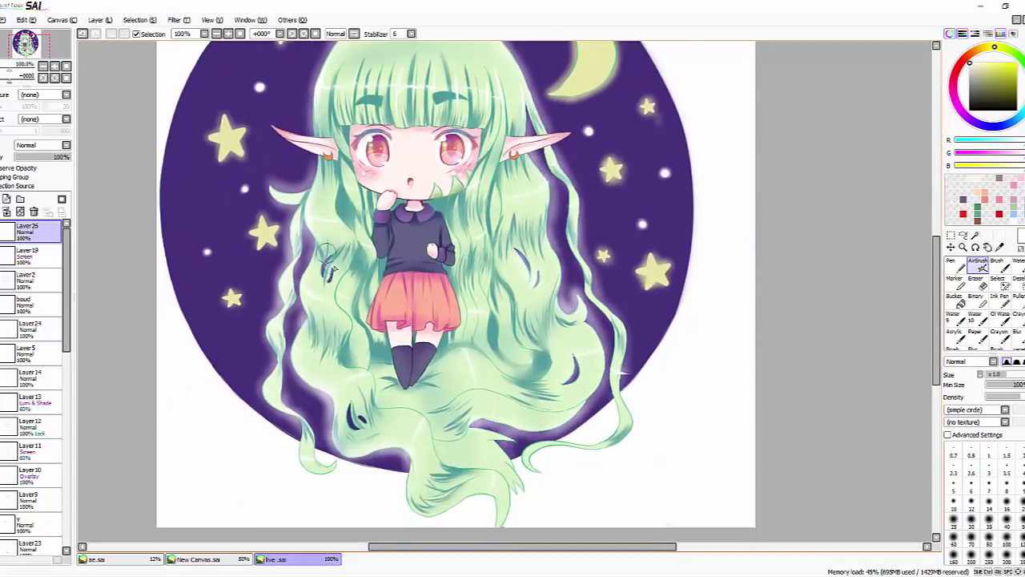
Add white glow inside the left and bottom hair gaps and around the left ear
left_click_drag(331, 255, 327, 277)
left_click_drag(352, 407, 365, 423)
scroll(364, 421, "down", 1)
scroll(320, 281, "up", 1)
left_click_drag(301, 172, 345, 190)
scroll(355, 203, "down", 1)
scroll(356, 203, "up", 1)
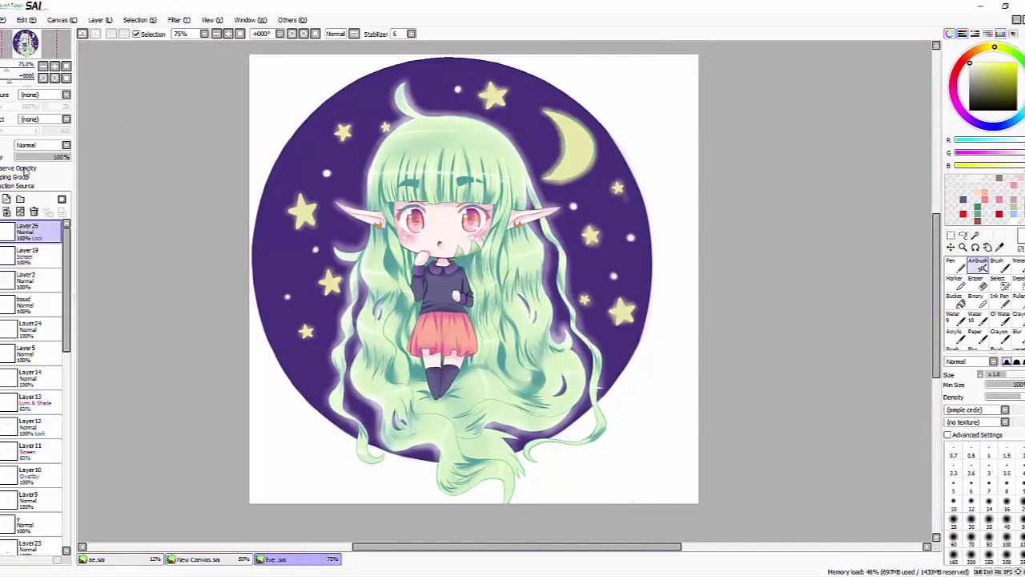
Try recolouring the opacity-locked hair glow with the hair's light green and with pale yellow
left_click(465, 144, "alt")
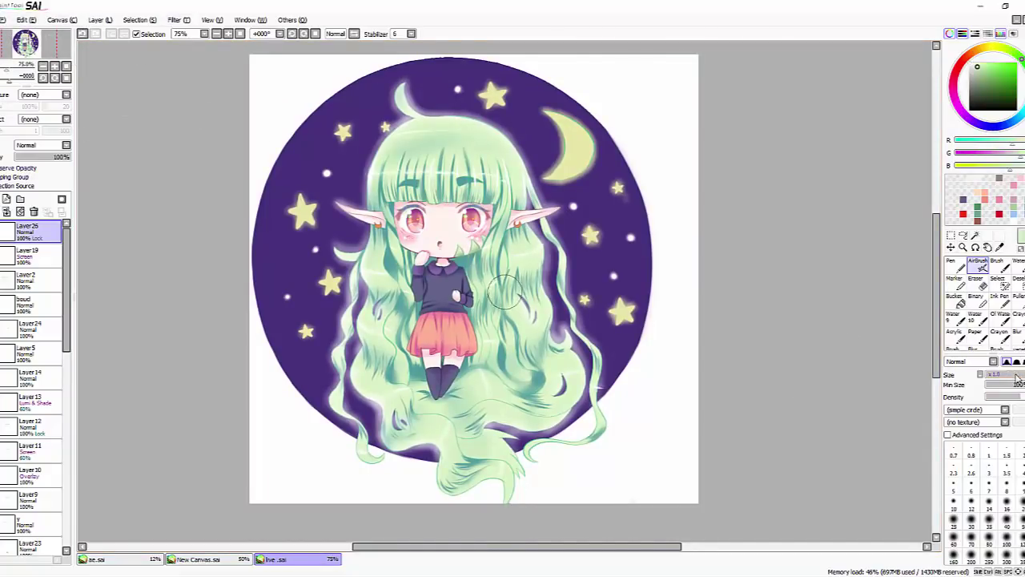
left_click(1019, 301)
mouse_move(402, 109)
left_mouse_down()
mouse_move(524, 192)
mouse_move(348, 322)
mouse_move(584, 479)
left_mouse_up()
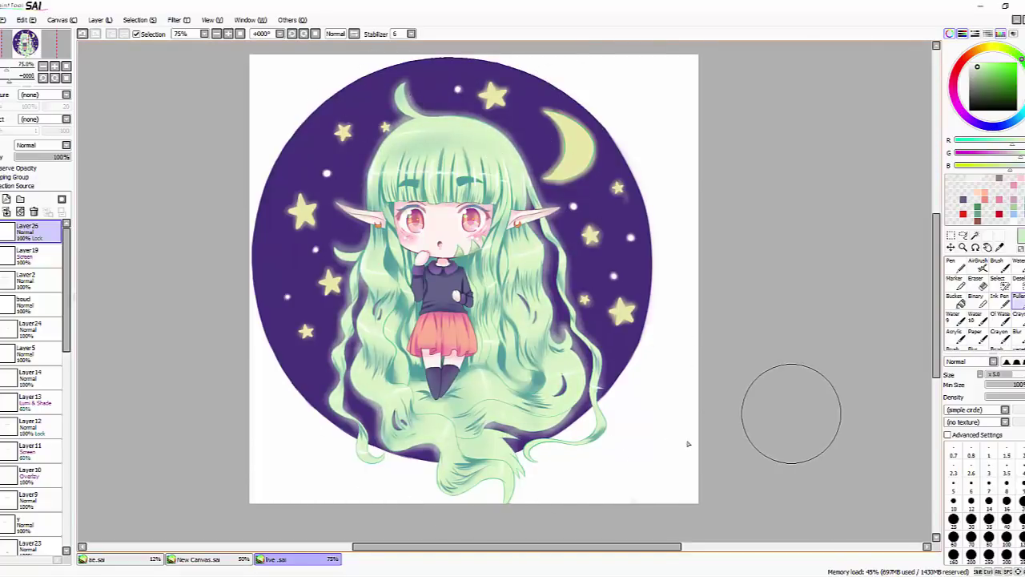
left_click(993, 62)
left_click(986, 62)
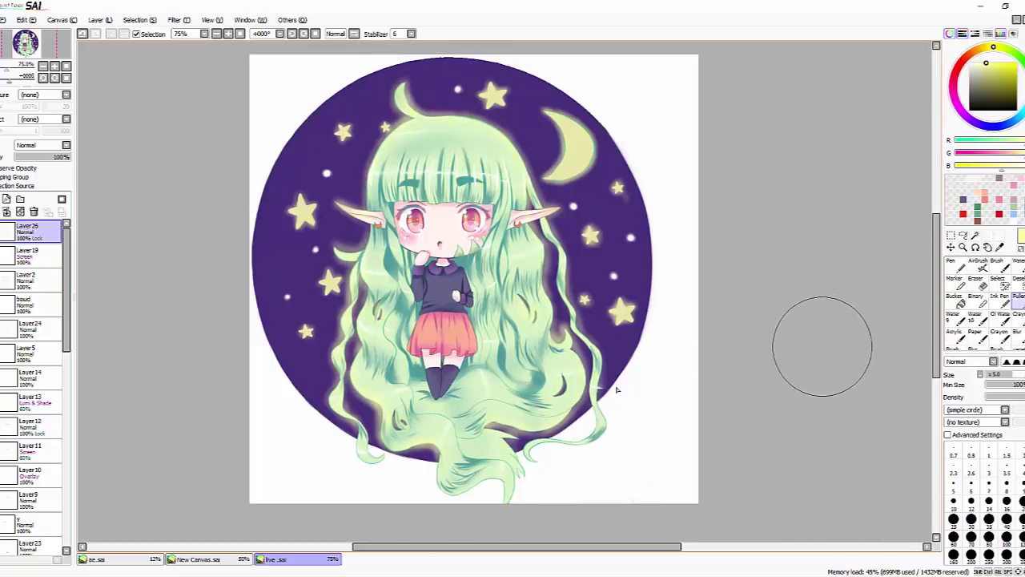
Recolour the opacity-locked glow around the hair and ears in light cyan
left_click(959, 109)
mouse_move(404, 88)
left_mouse_down()
mouse_move(484, 89)
mouse_move(561, 196)
mouse_move(501, 277)
left_mouse_up()
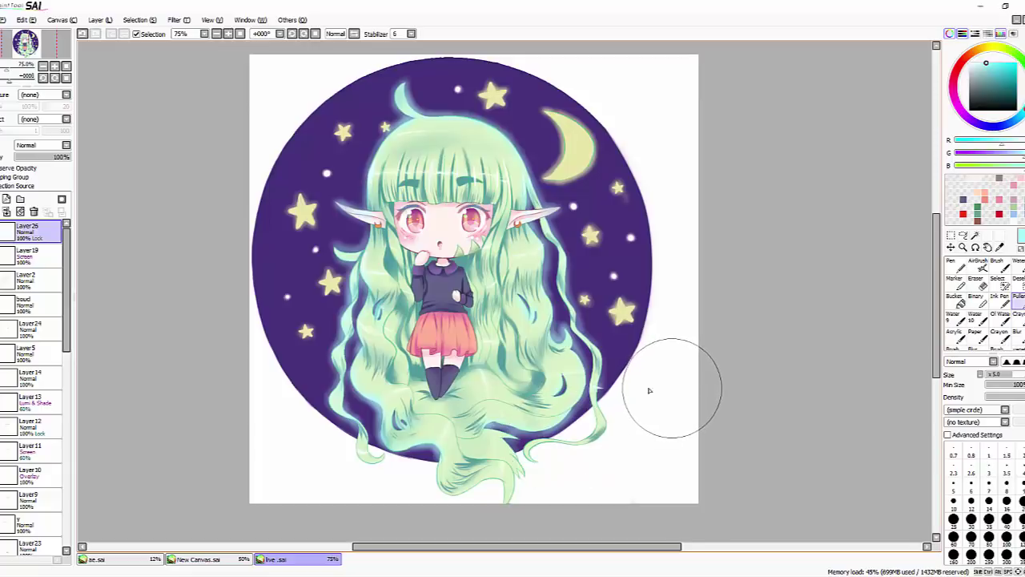
Name the new top layer BASE and choose a deeper teal for a small dot beside the hair tuft
double_click(48, 237)
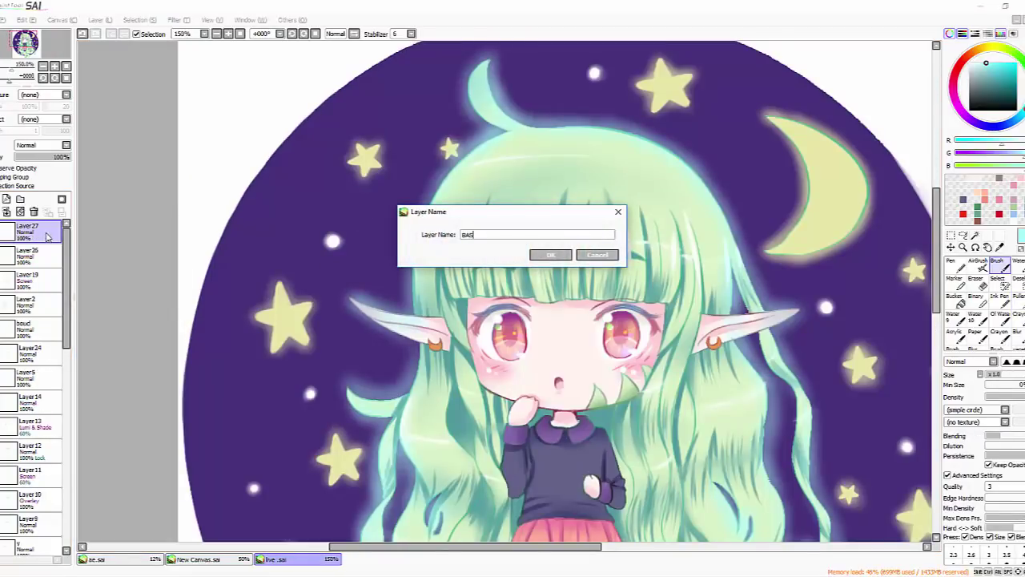
key("Return")
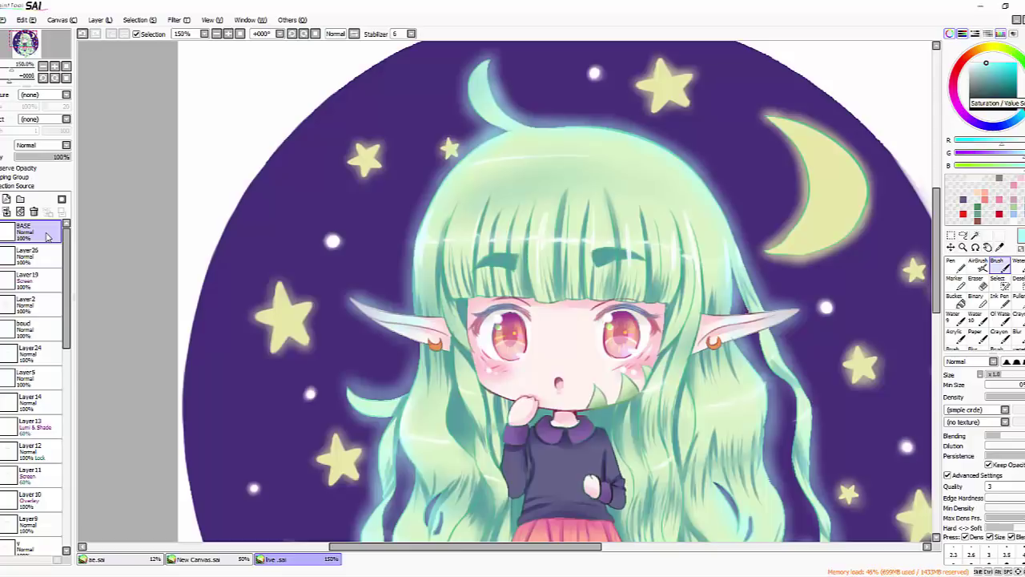
left_click_drag(991, 86, 1001, 71)
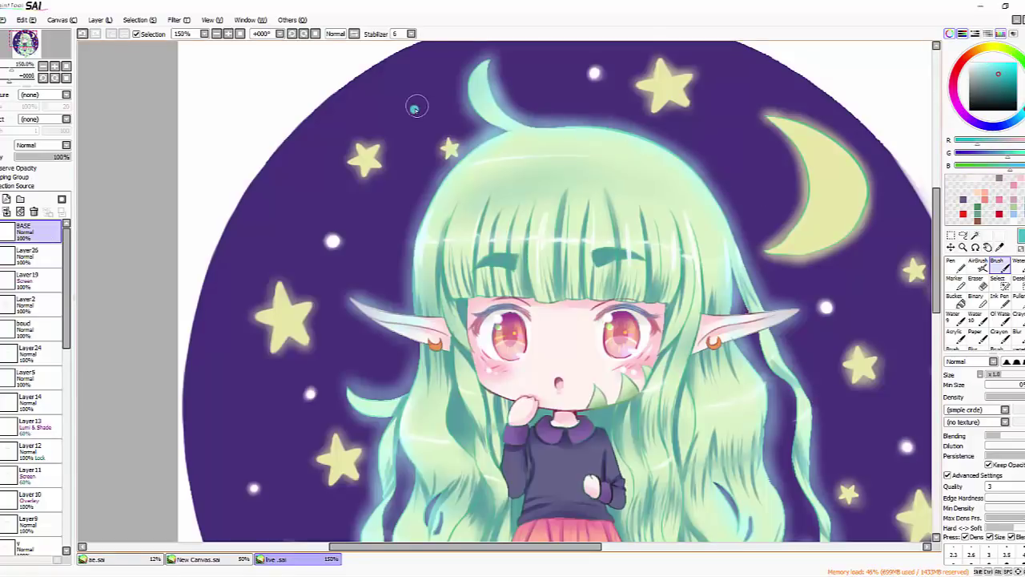
Add a layer named GLLW above BASE and airbrush a teal glow around the small dot
left_click(6, 199)
double_click(37, 234)
type("GLOW")
key("Return")
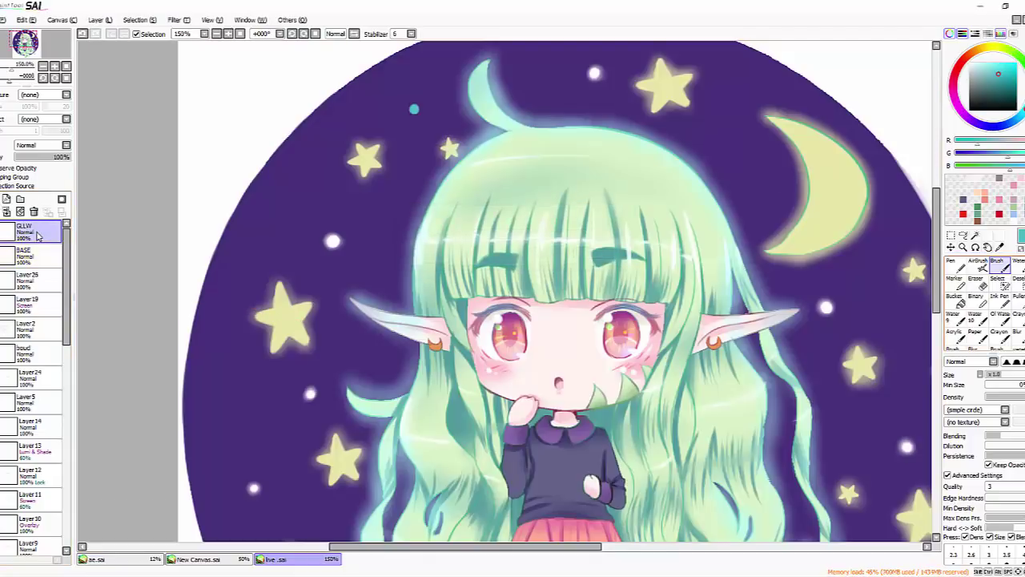
left_click(978, 264)
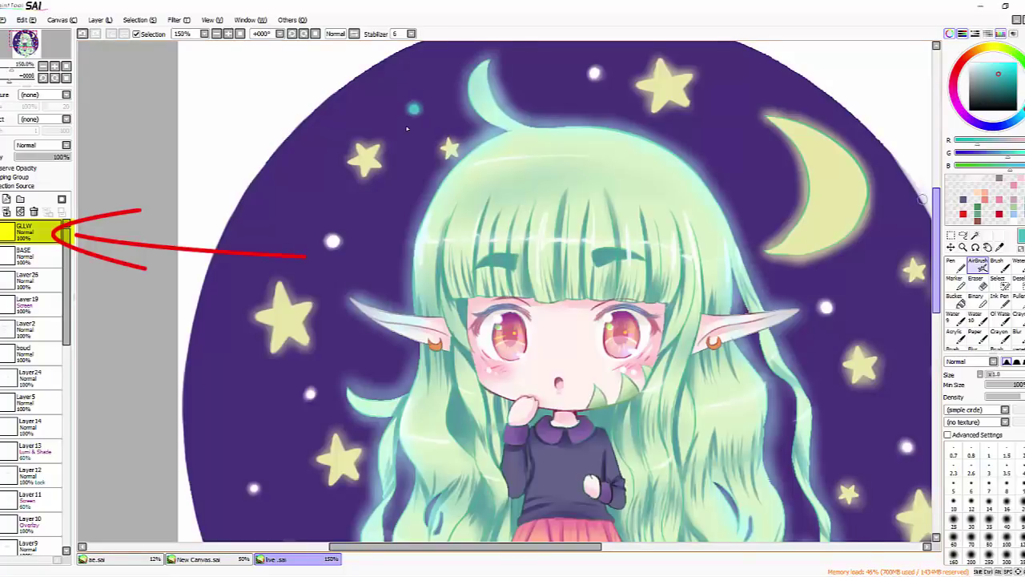
key("minus")
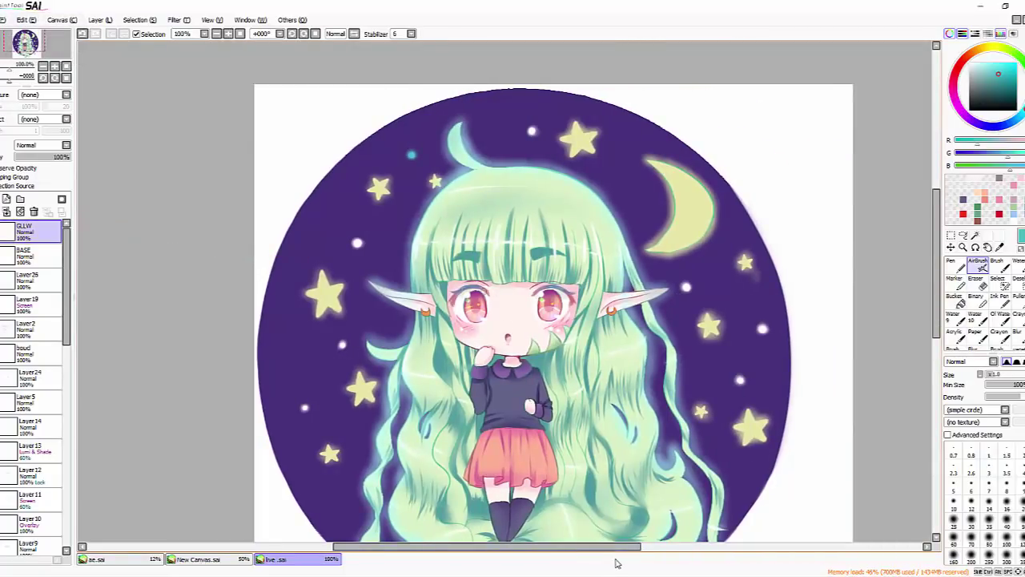
Set up the Brush with white and add a new layer above GLLW for the teal dot's highlight
left_click(40, 263)
key("plus")
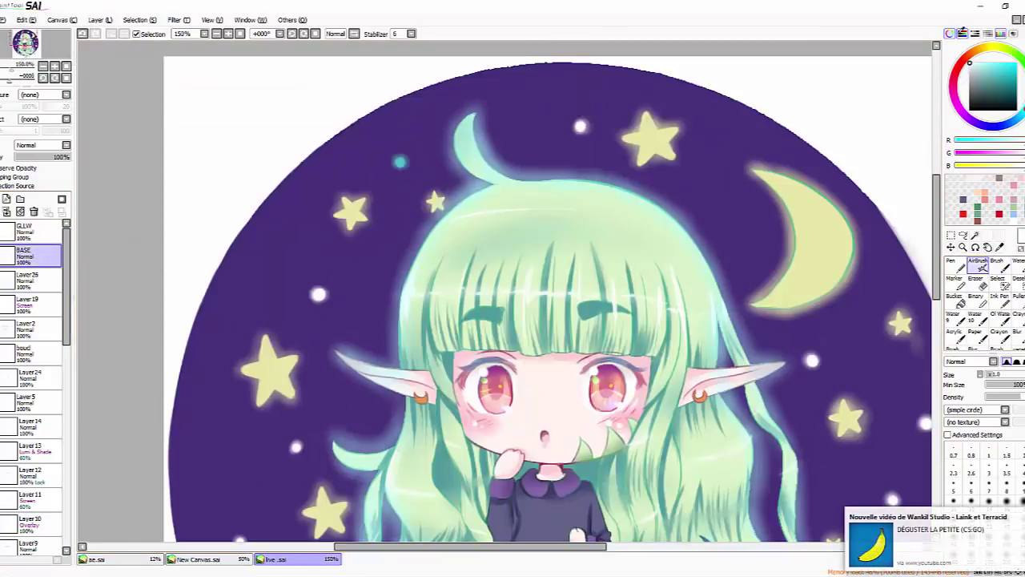
left_click(1001, 264)
key("plus")
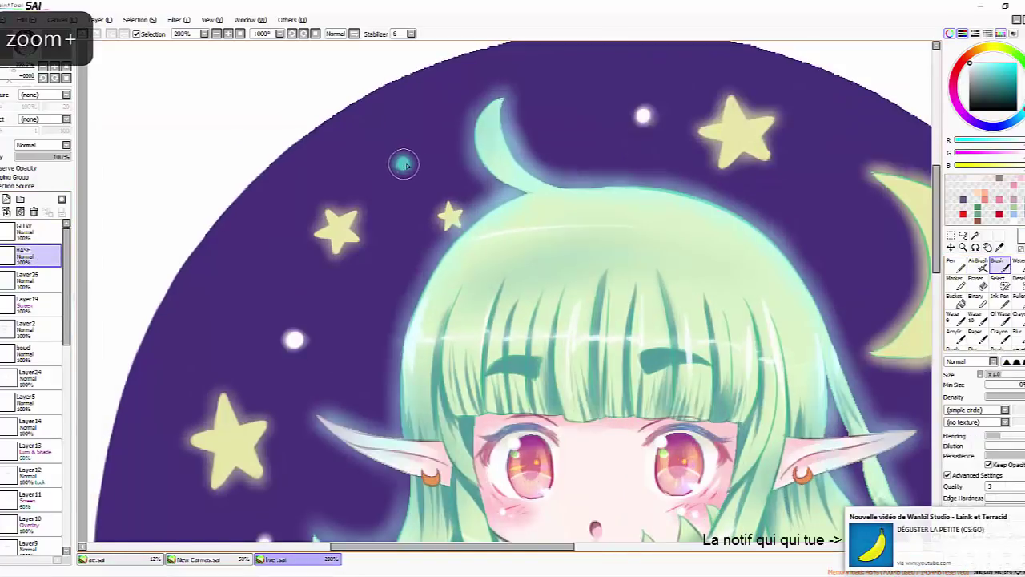
key("ctrl+shift+n")
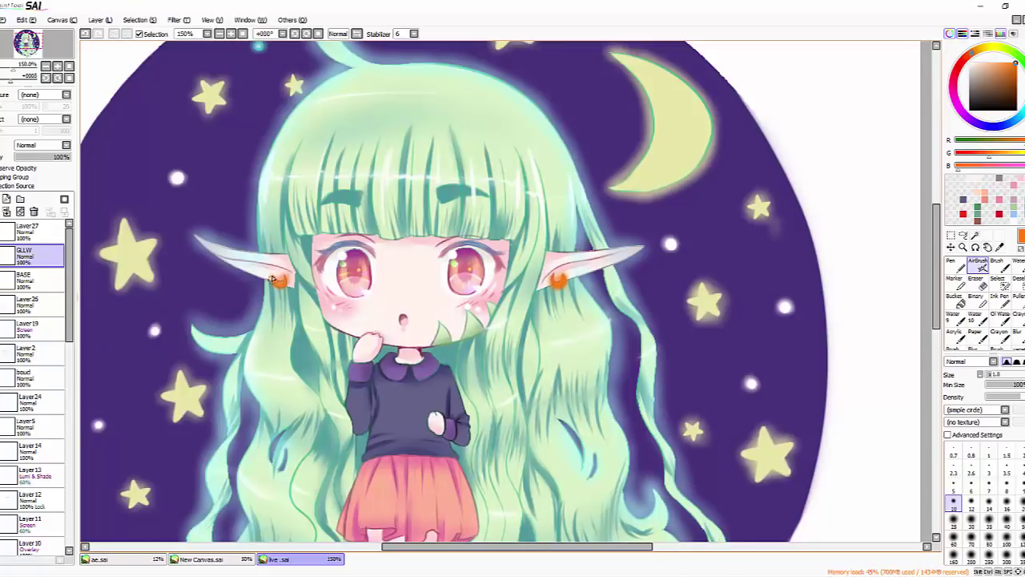
scroll(260, 272, "up", 1)
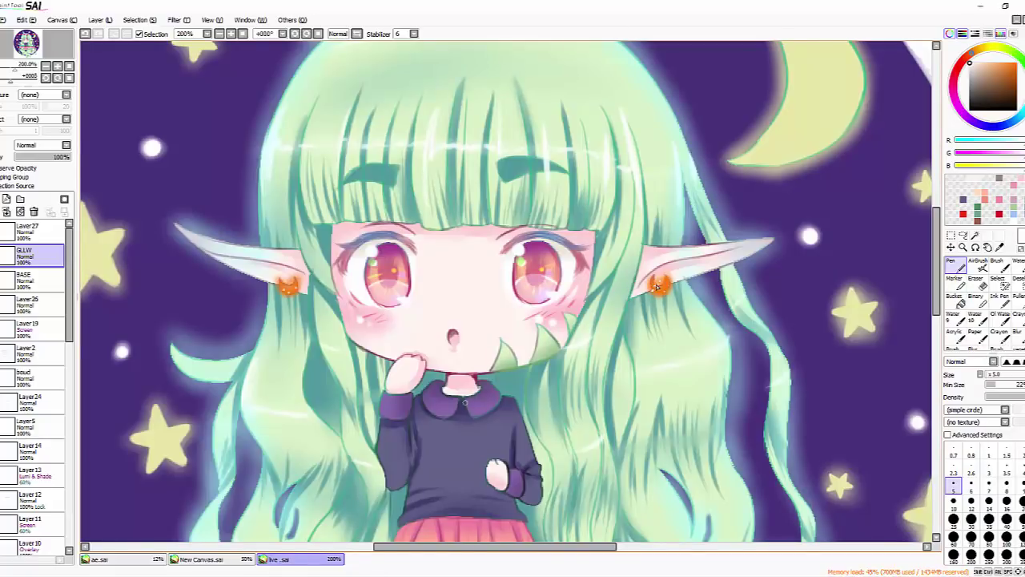
key("minus")
key("minus")
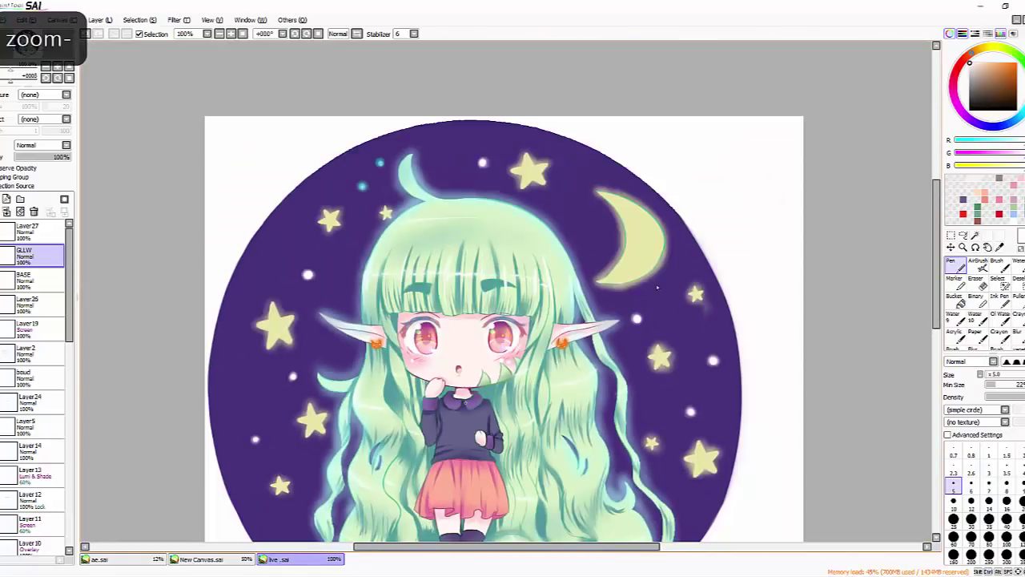
key("plus")
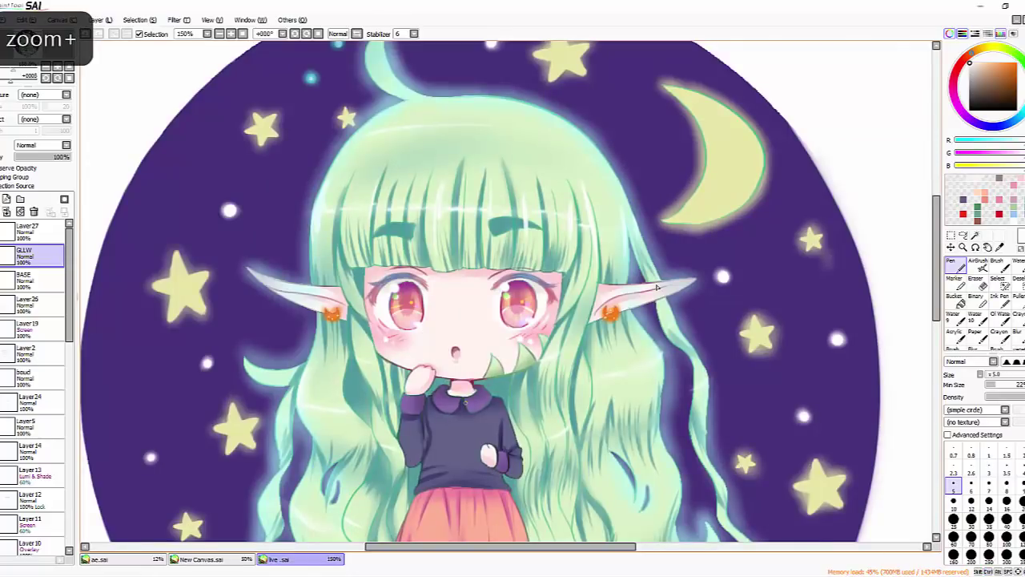
Paint small white dots scattered across the purple sweater and its sleeves on the BASE layer with the Brush
key("plus")
key("b")
left_click(401, 362)
left_click(431, 377)
left_click(467, 311)
left_click(488, 333)
left_click(497, 359)
left_click(383, 290)
left_click(363, 319)
left_click(377, 387)
left_click(444, 326)
left_click(399, 305)
left_click(465, 282)
left_click(475, 314)
left_click(465, 369)
left_click(419, 342)
left_click(390, 344)
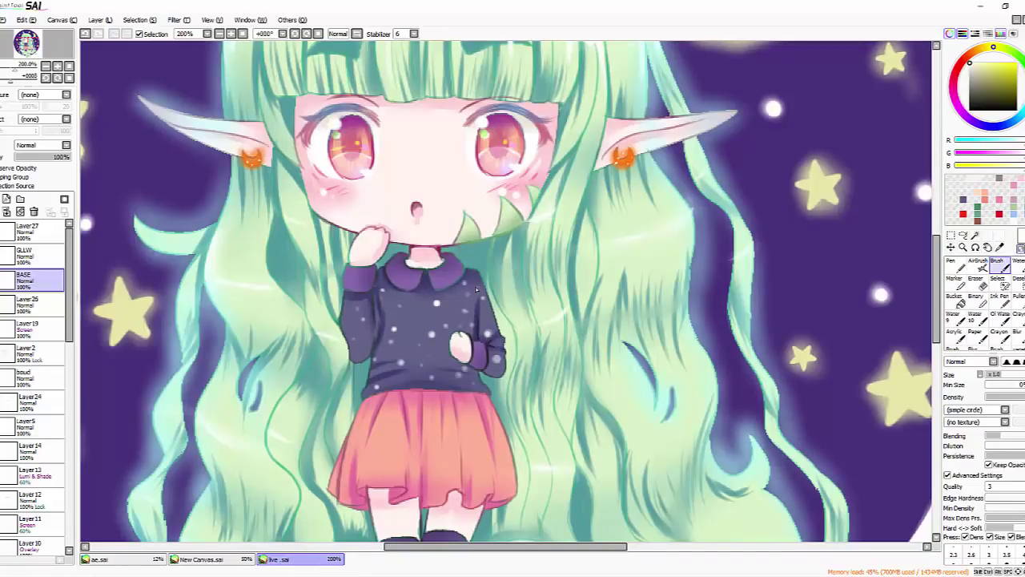
Airbrush a soft white glow around the sweater's dots on the GLLW layer with a size 10 brush
left_click(981, 268)
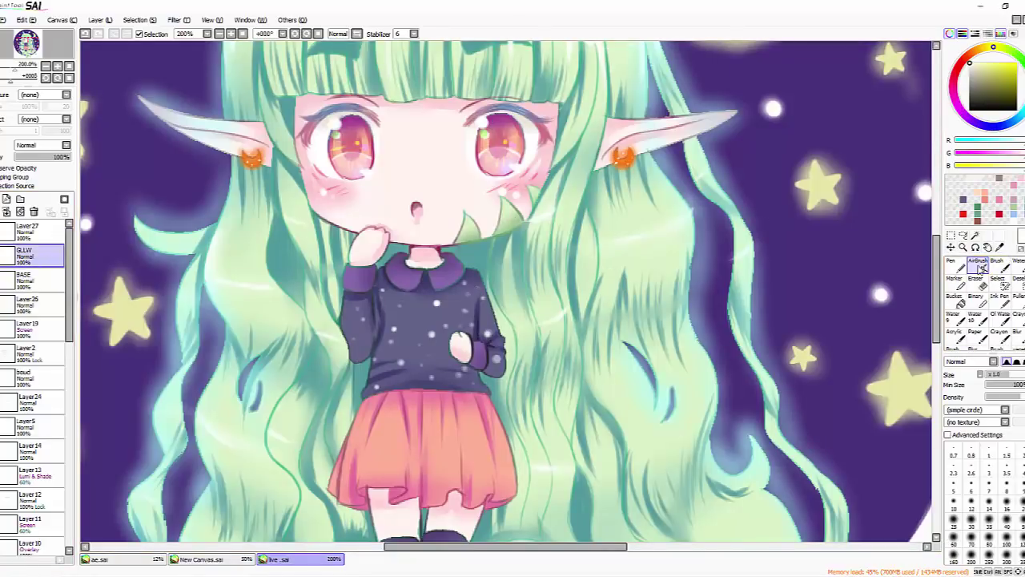
left_click(993, 376)
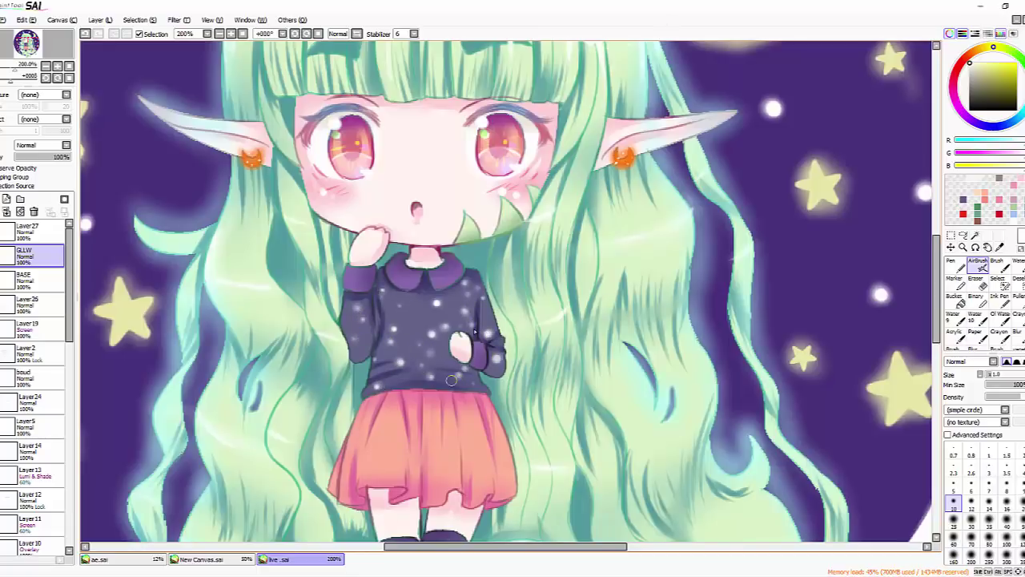
Examine the sweater's glowing dots, the lower hair and the overall illustration at different magnifications
scroll(451, 379, "down", 2)
scroll(451, 380, "up", 2)
scroll(451, 380, "down", 2)
scroll(474, 331, "down", 1)
scroll(474, 331, "up", 1)
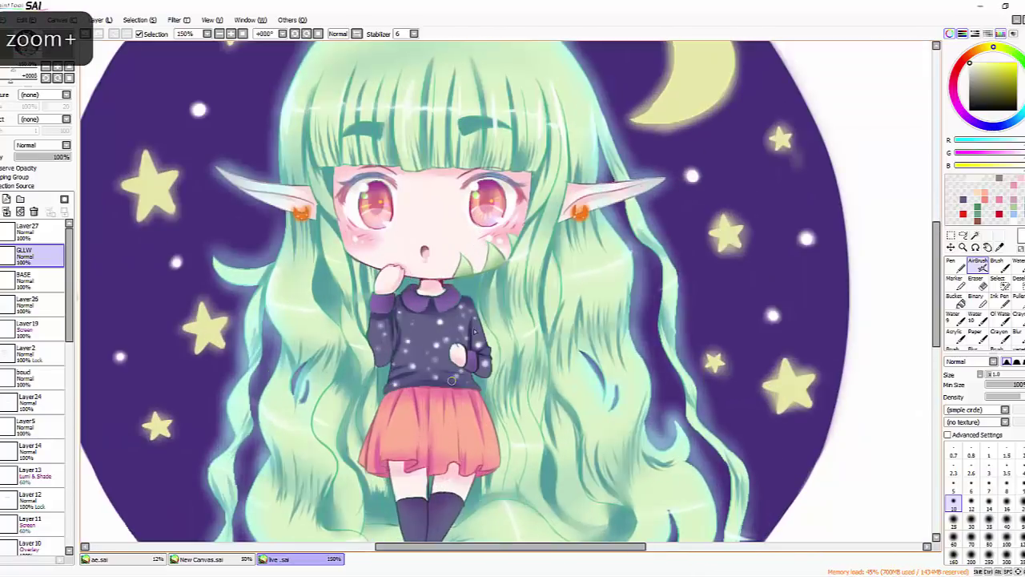
left_click_drag(933, 266, 932, 295)
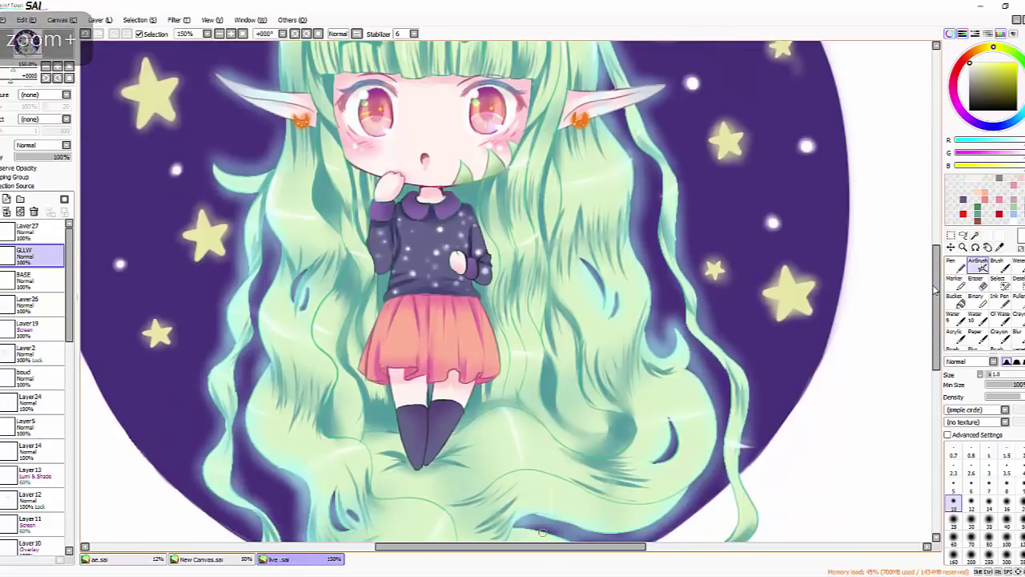
left_click_drag(522, 551, 547, 553)
scroll(547, 553, "left", 2)
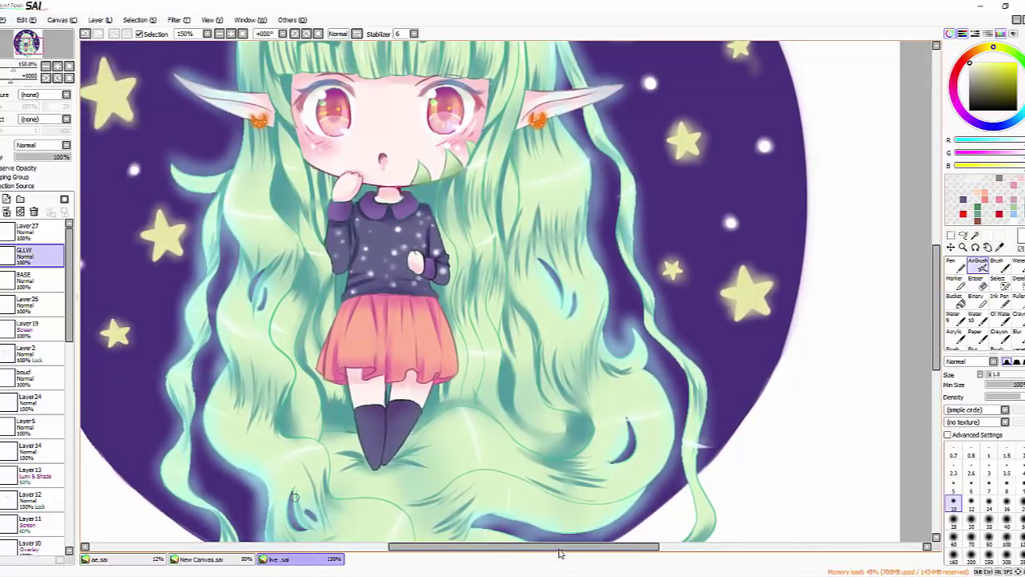
key("minus")
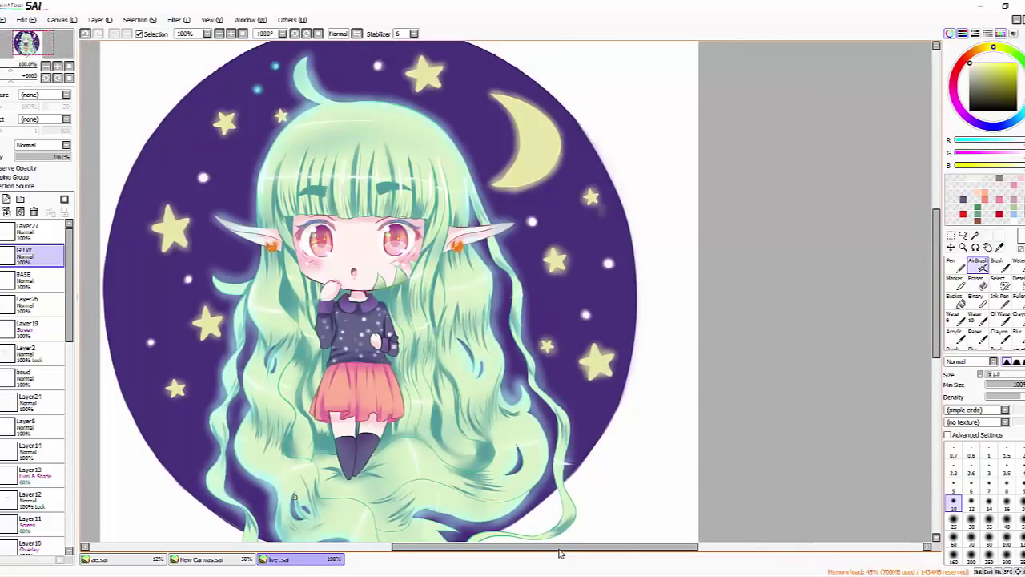
left_click_drag(559, 548, 541, 548)
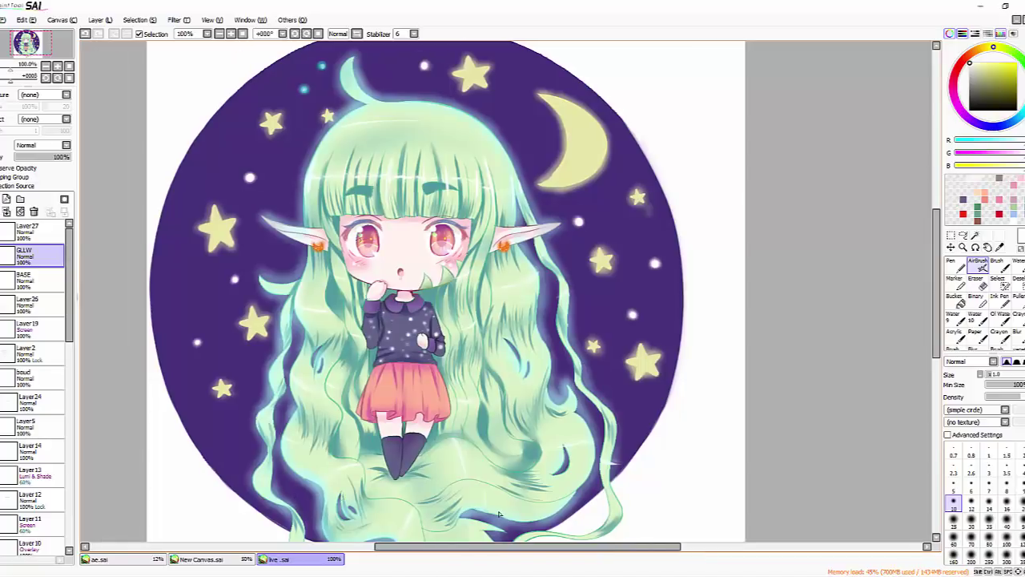